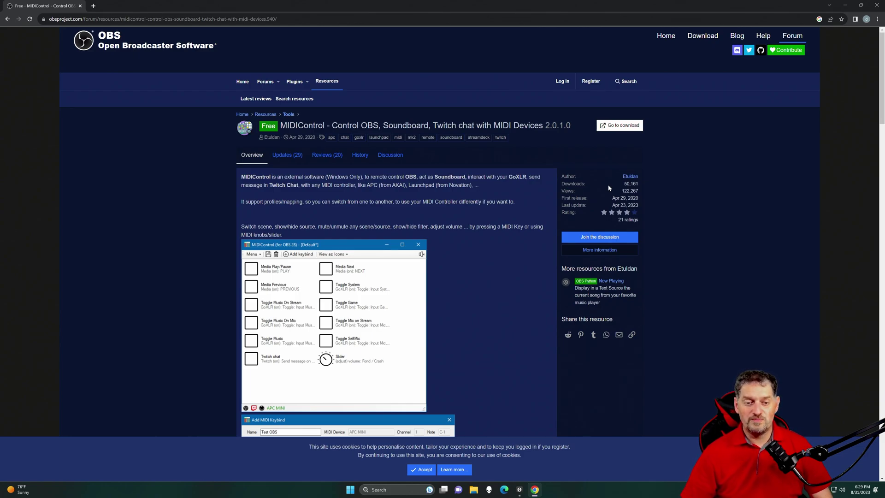
Follow the forum's download link to the GitHub release page for MIDIControl Version 2.0.1.0
click(622, 127)
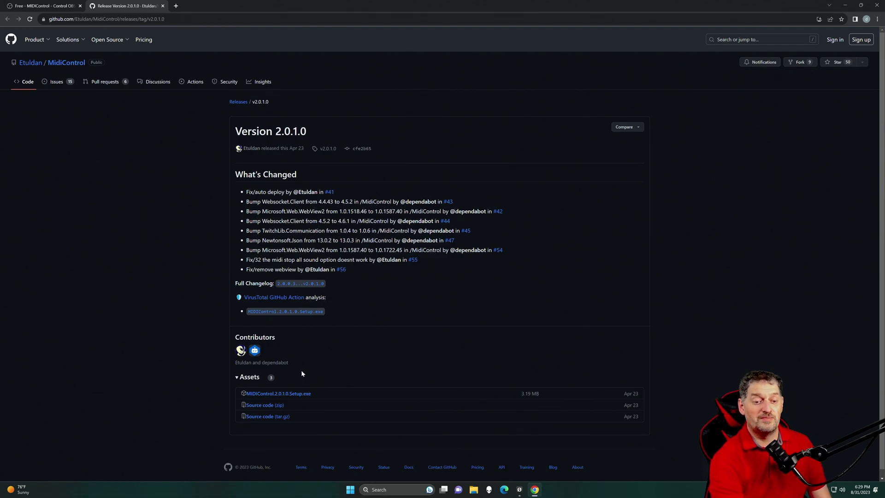
Download MIDIControl.2.0.1.0.Setup.exe and run it anyway despite the SmartScreen warning
click(300, 395)
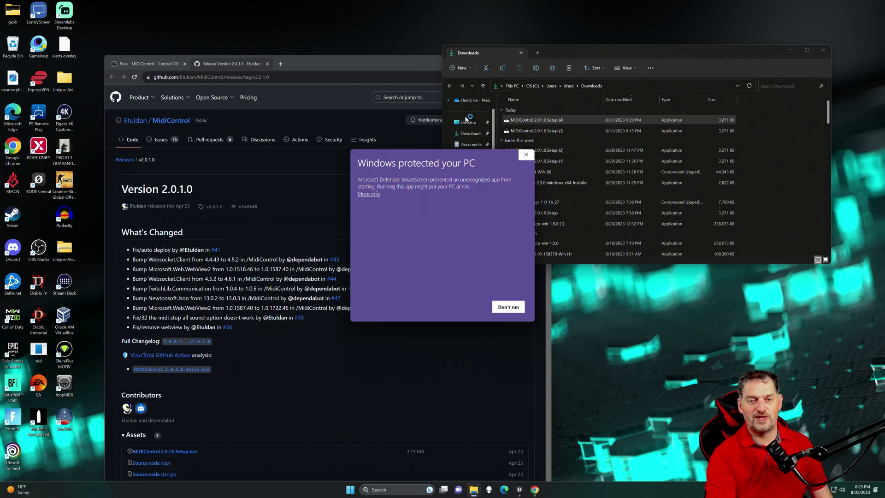
click(369, 194)
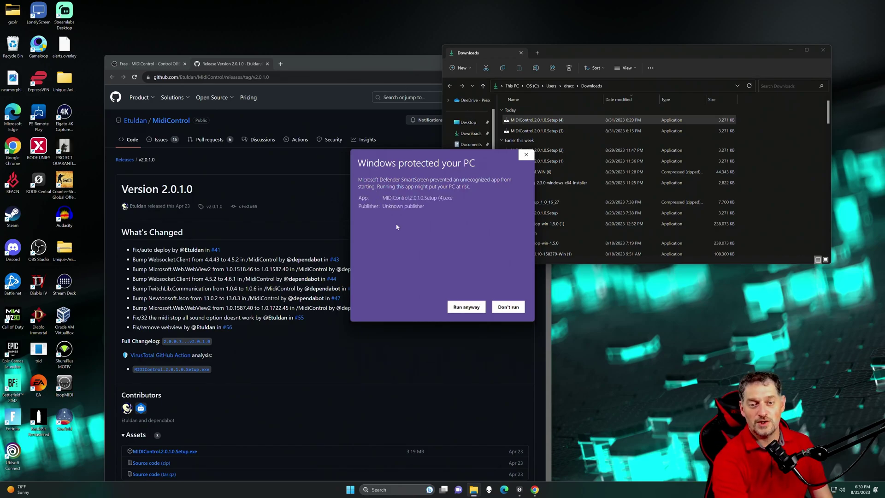
click(456, 306)
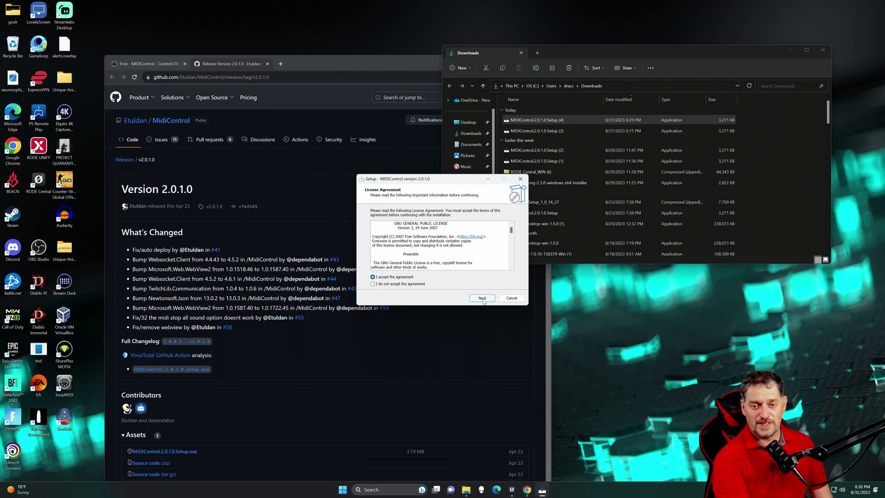
Accept the license, install MIDIControl with the default tasks, and launch it on finish
click(483, 299)
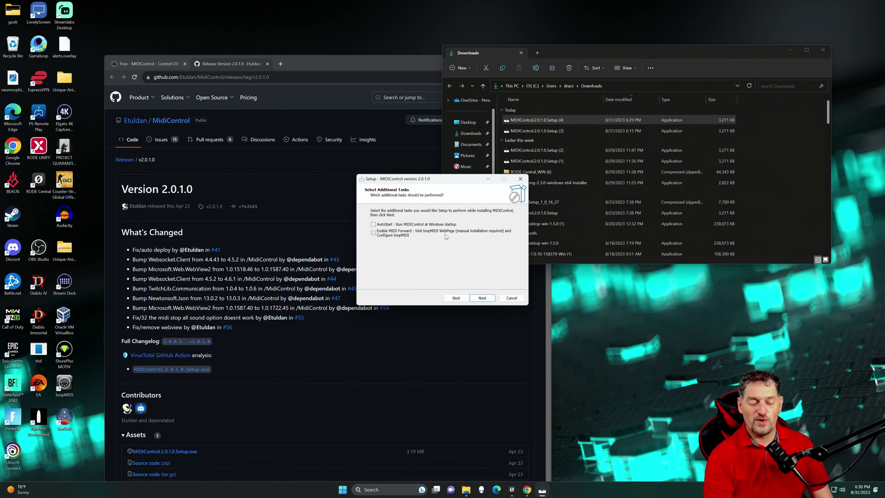
click(483, 298)
click(490, 300)
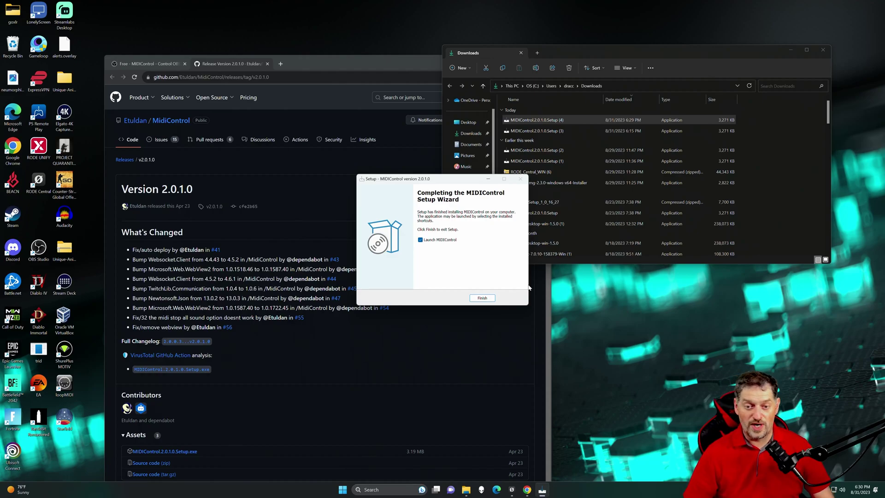
click(489, 298)
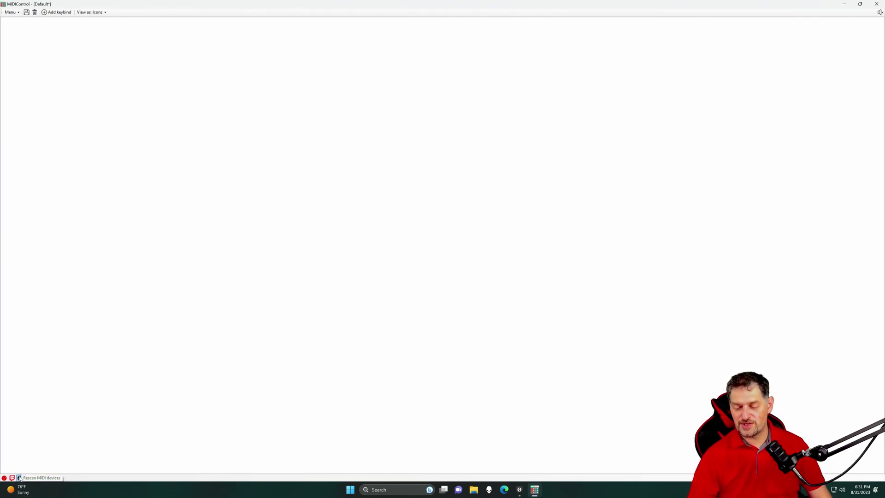
Rescan MIDI devices and confirm OBS lists Scene and Scene 2, then return to MIDIControl
click(19, 478)
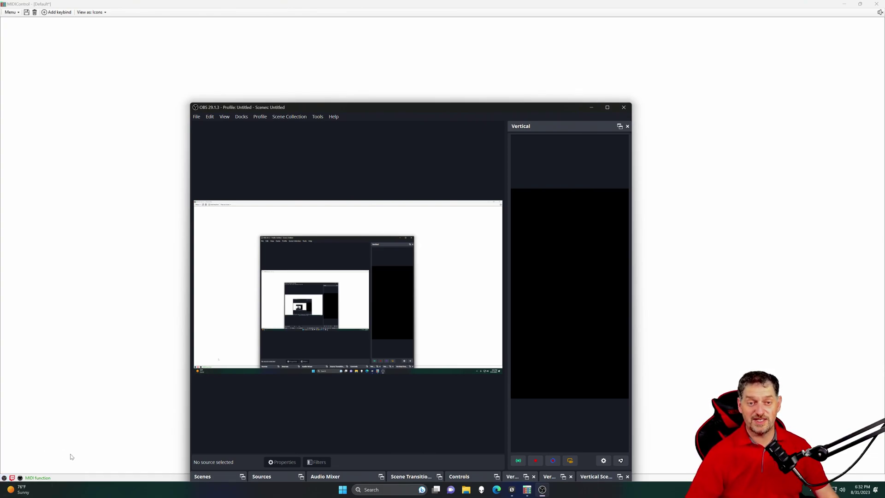
drag(405, 107, 484, 30)
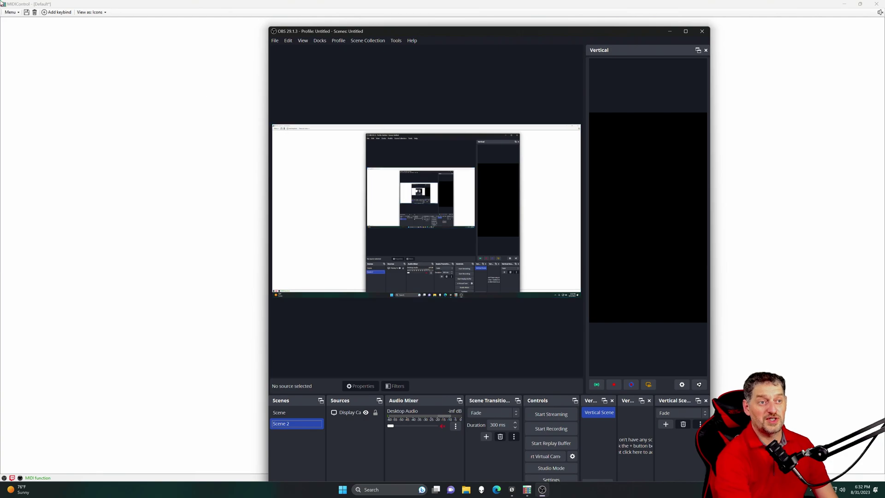
click(9, 13)
click(10, 13)
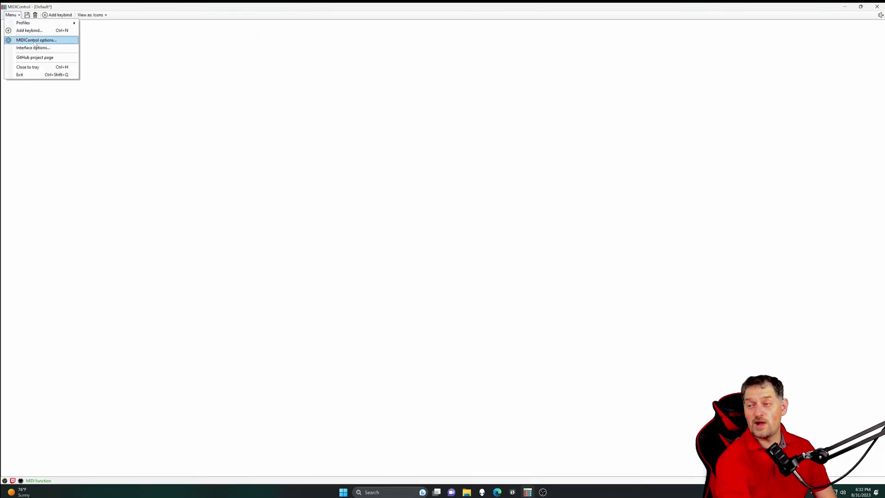
Keep the OBS websocket at 127.0.0.1:4444, try Twitch login, and save the MIDIControl options
click(35, 41)
drag(469, 191, 386, 160)
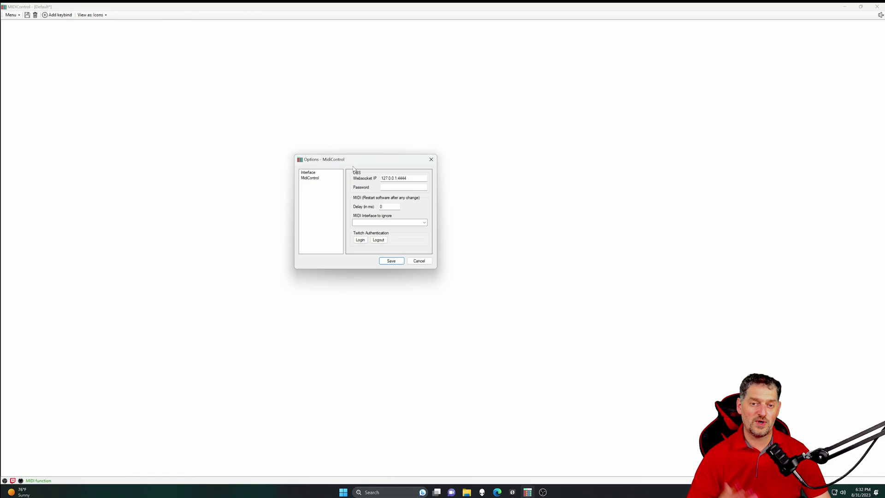
click(412, 348)
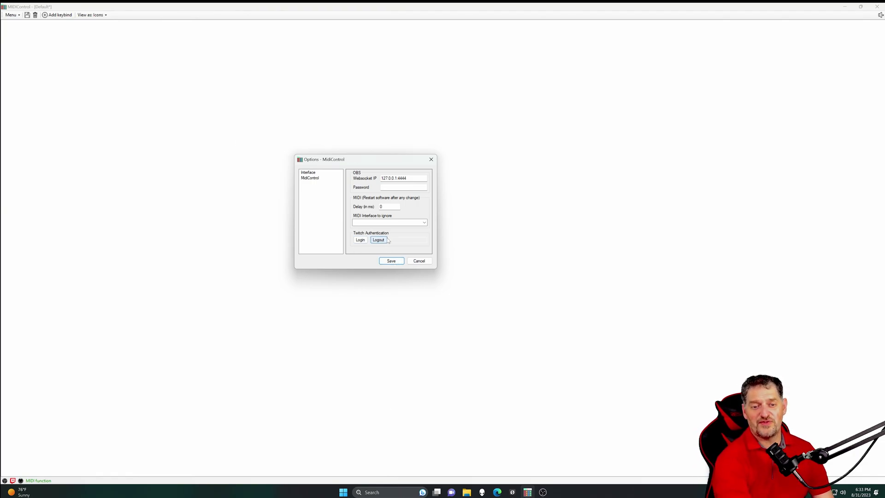
click(360, 242)
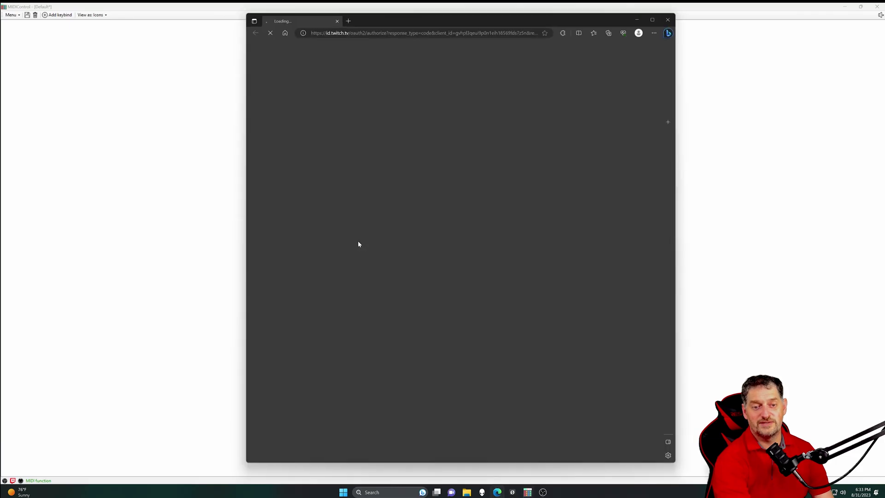
click(676, 15)
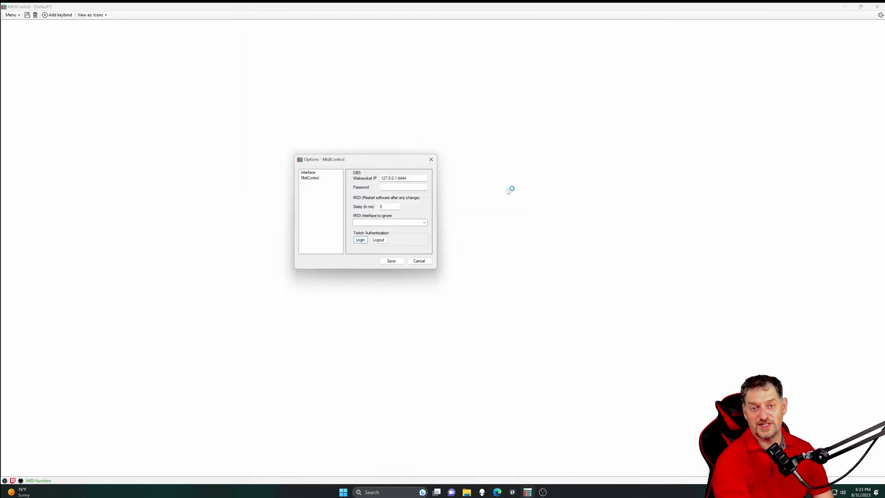
click(394, 262)
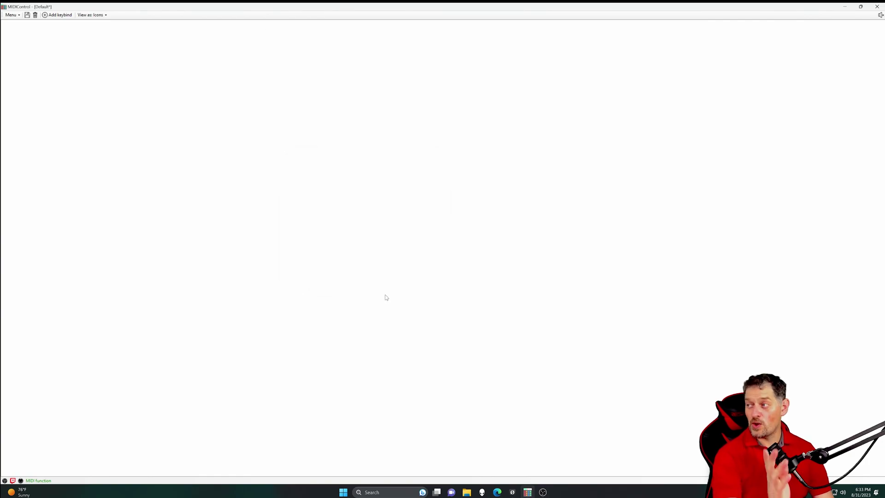
Verify the OBS WebSocket server uses port 4444, no authentication, and has a 127.0.0.1 session
key(alt+Tab)
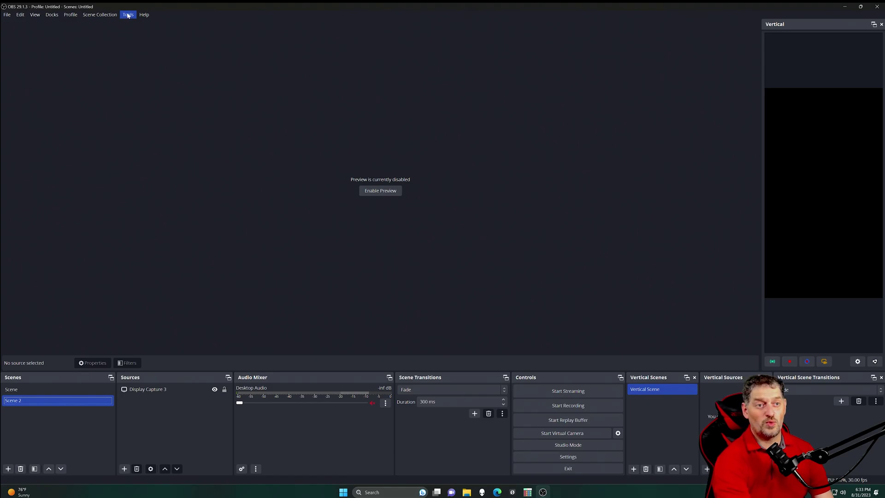
click(129, 16)
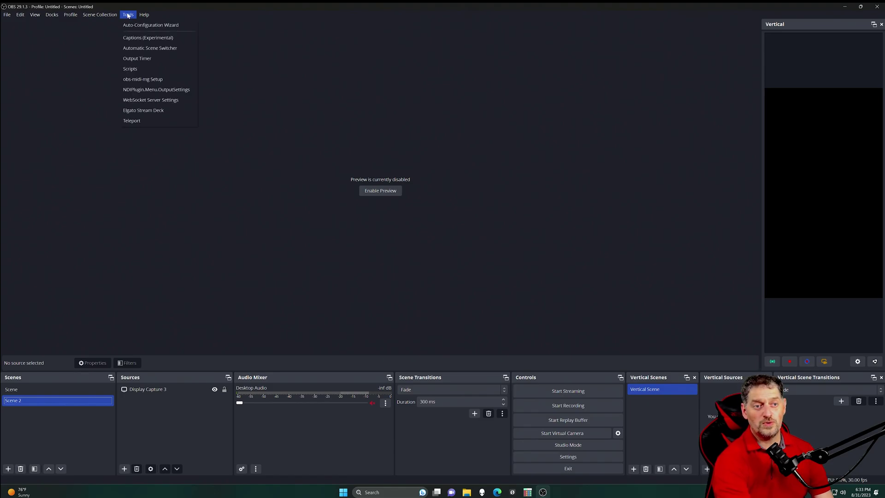
click(162, 99)
drag(437, 146, 381, 114)
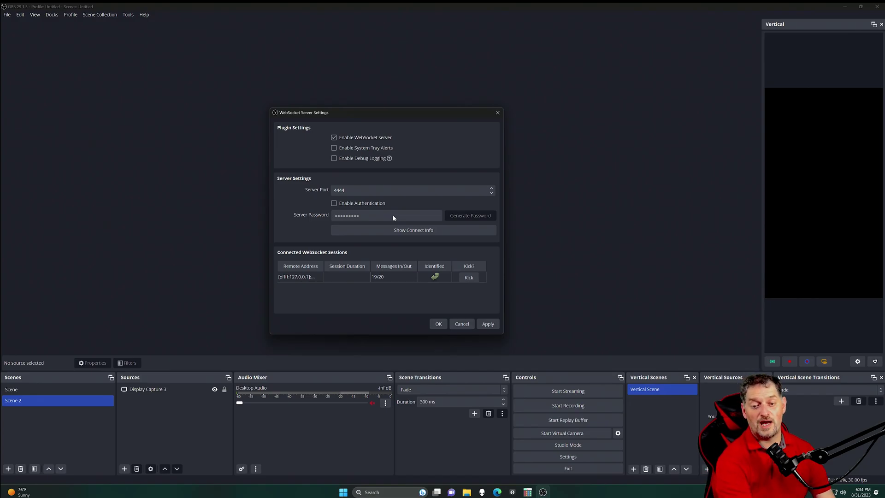
click(436, 324)
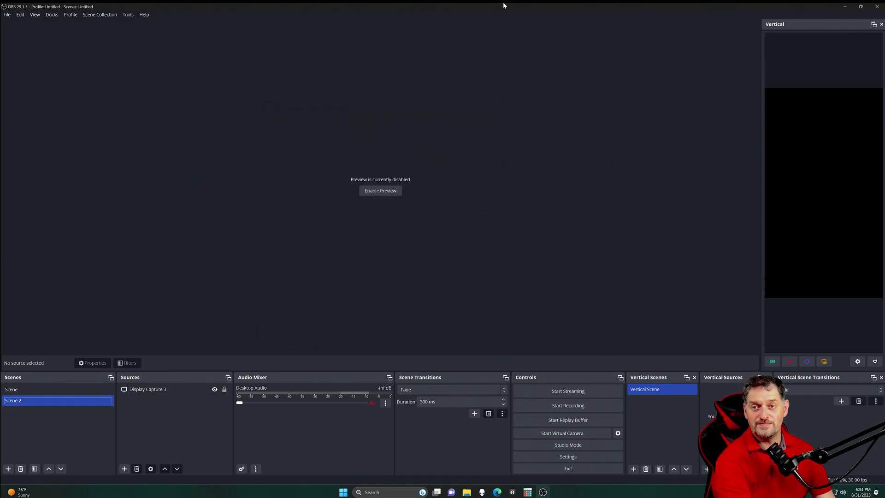
Minimize OBS and open Streamer X's SMART pad customization in RODE Central, allowing transfer mode
double_click(503, 5)
click(606, 68)
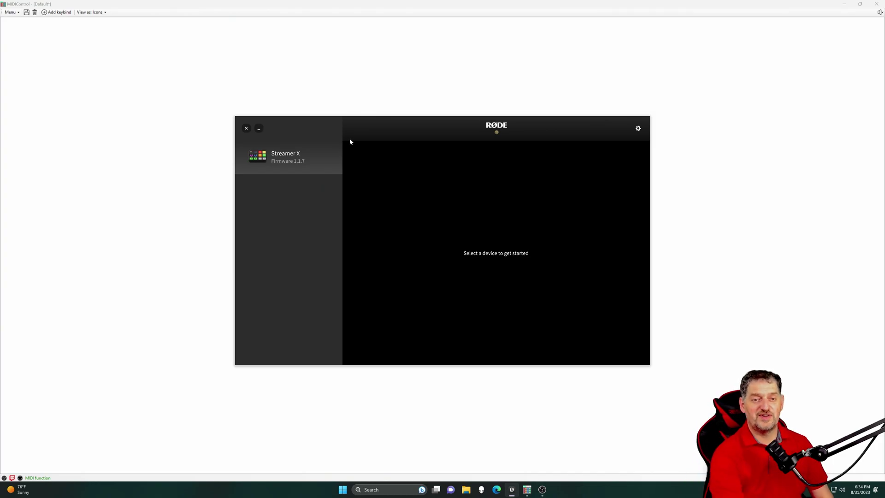
click(292, 167)
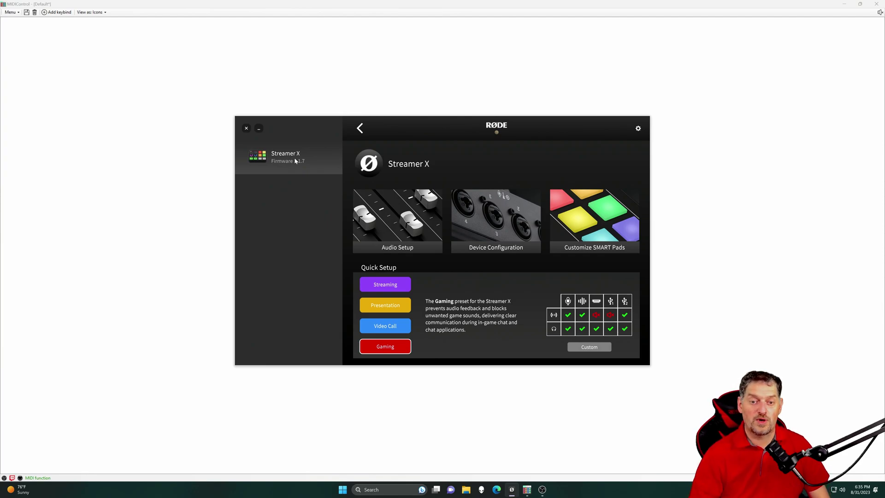
click(594, 249)
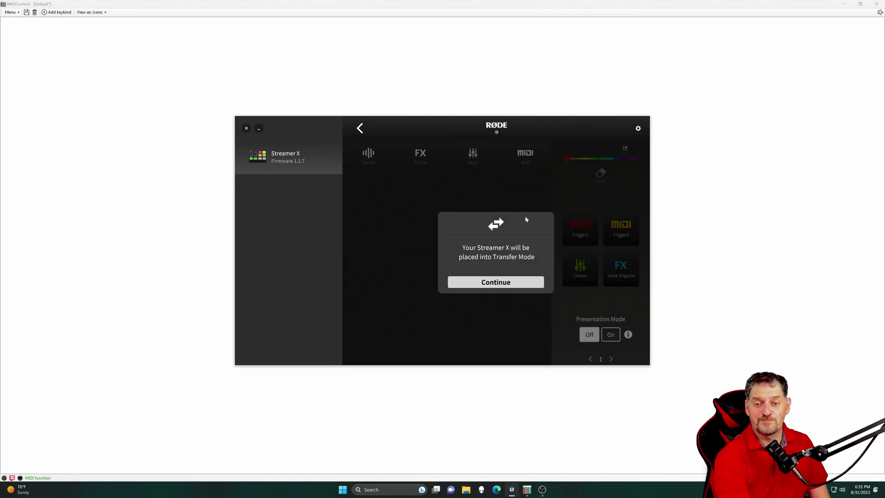
click(499, 284)
Review the Trigger1 pad's MIDI output (momentary, note 0, channel 1), then minimize RODE Central
click(524, 153)
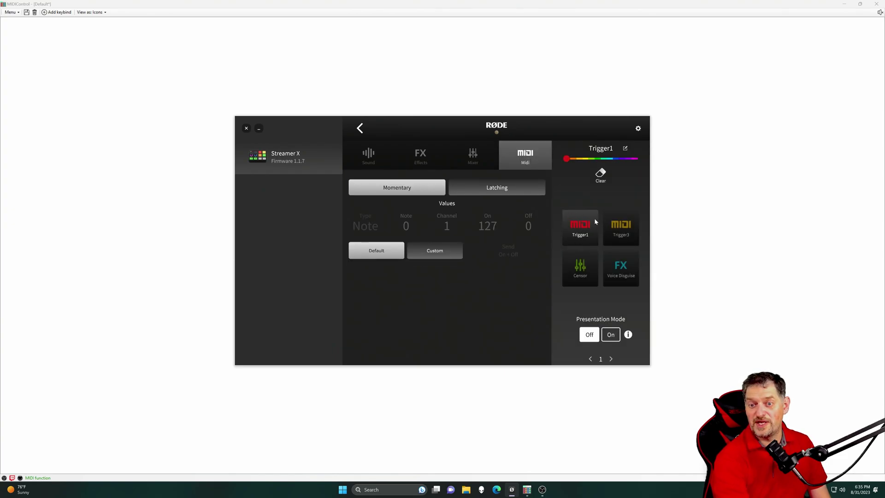
click(611, 359)
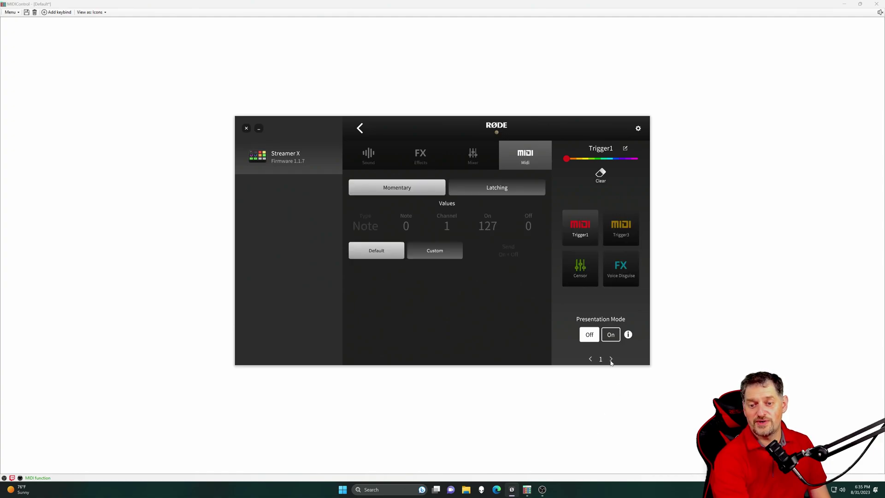
click(611, 360)
click(611, 359)
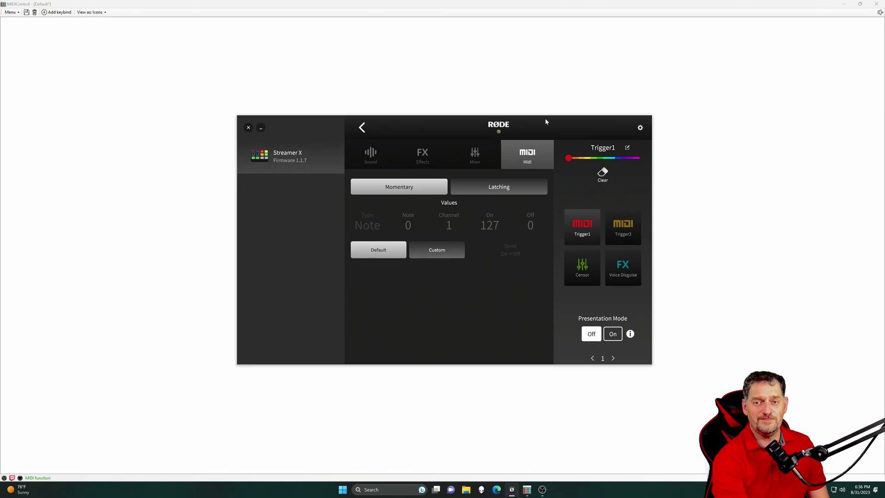
drag(545, 118, 634, 110)
click(527, 490)
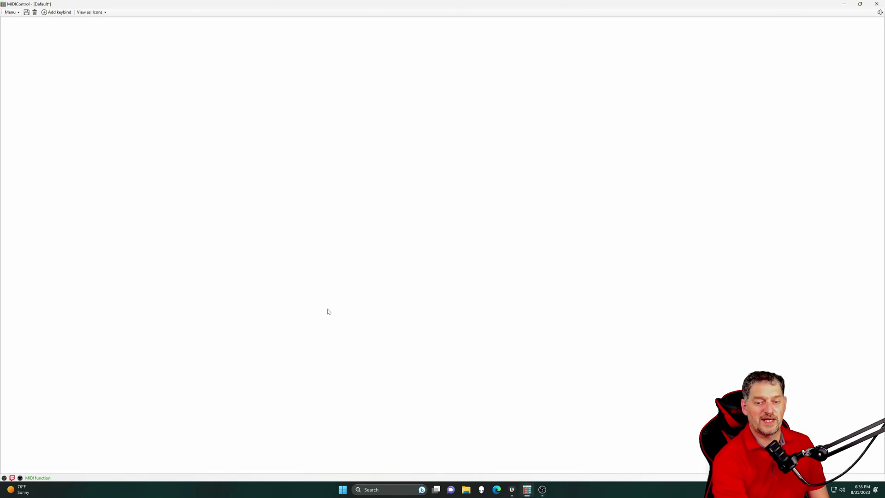
Add a keybind named 'scene 2' that switches OBS to Scene 2 on key press
click(54, 13)
click(360, 204)
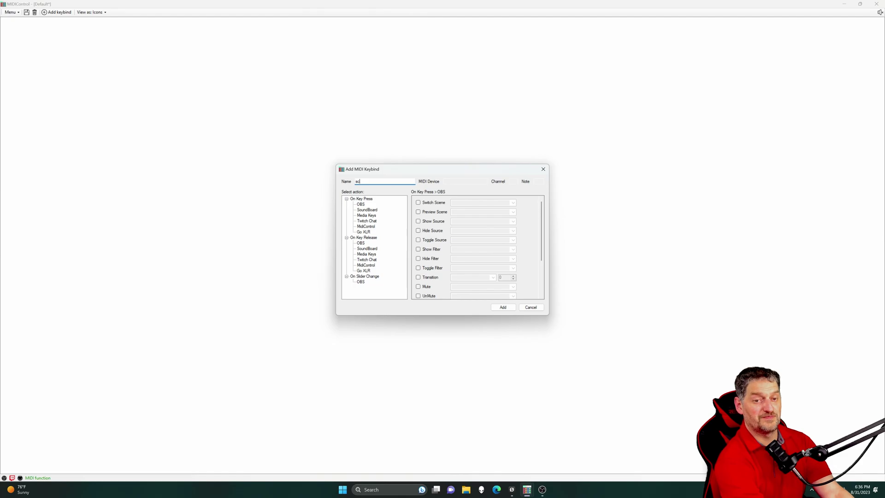
text(scene 2)
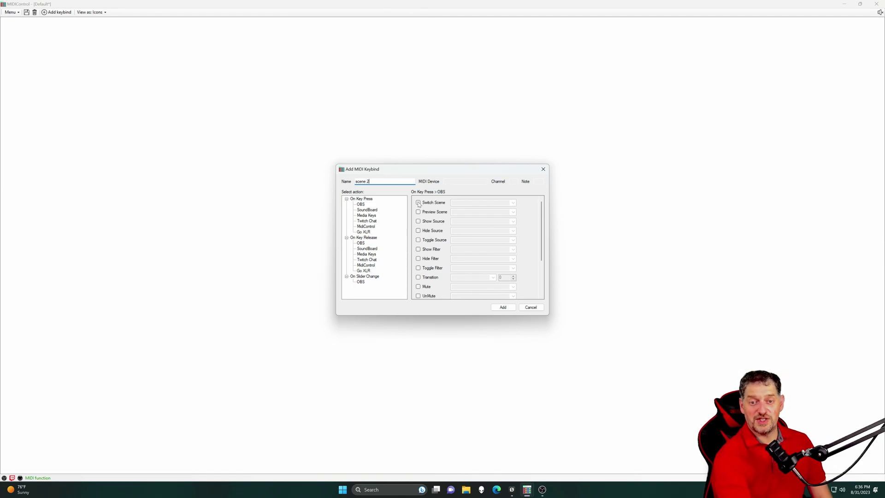
click(514, 203)
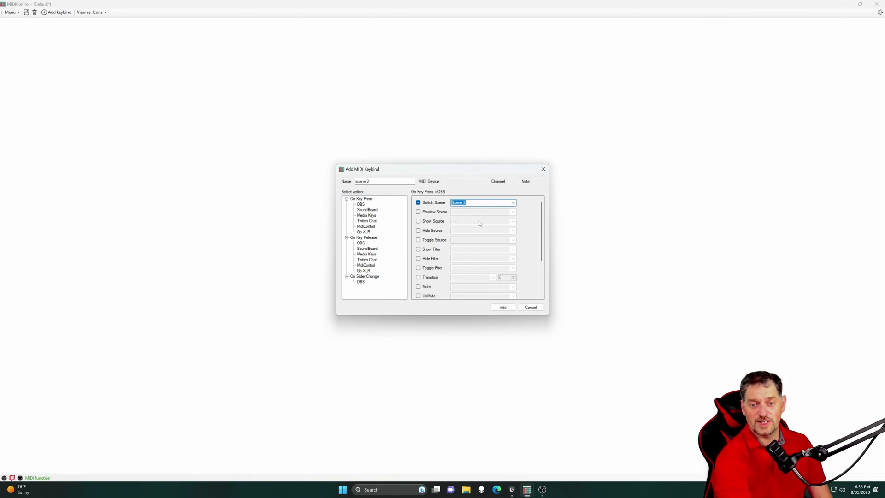
click(503, 307)
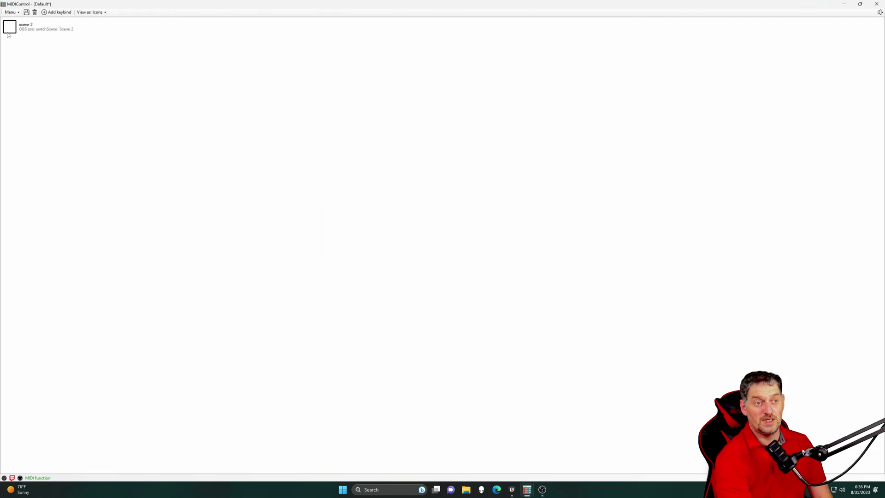
Bind the 'scene 2' keybind to the pad's MIDI note C-2 on channel 1, then restore the window
right_click(31, 31)
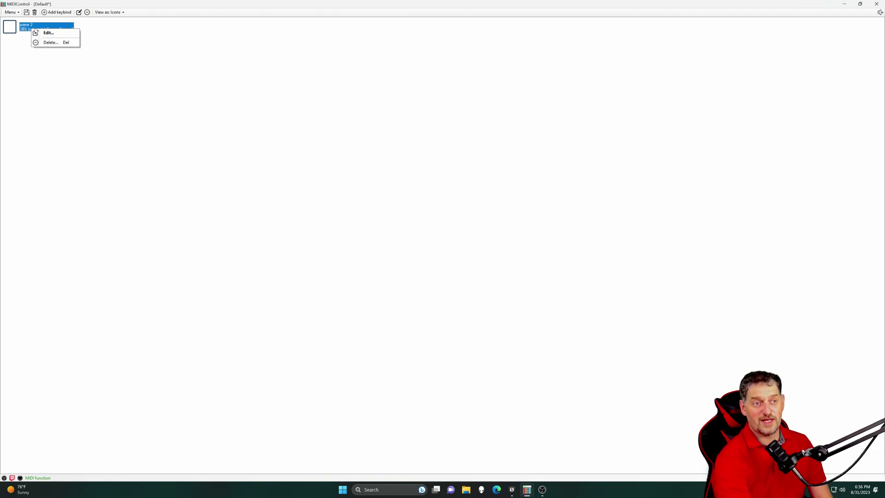
click(49, 34)
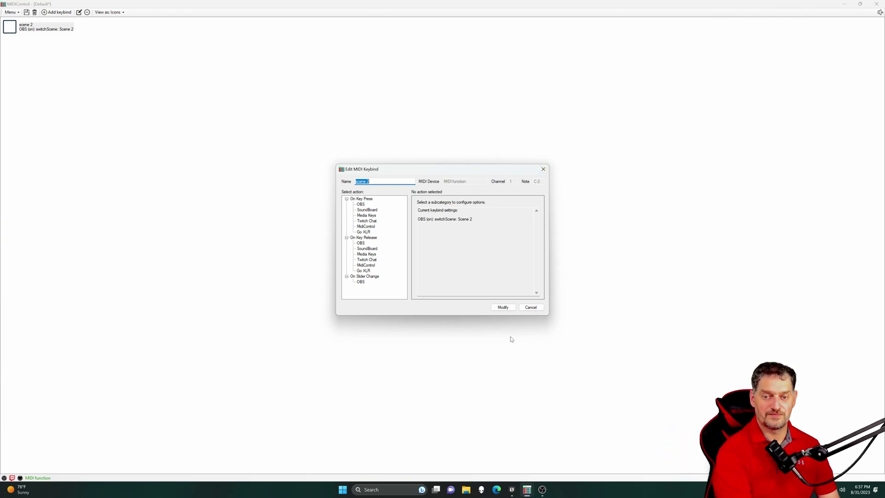
click(503, 307)
drag(412, 3, 215, 78)
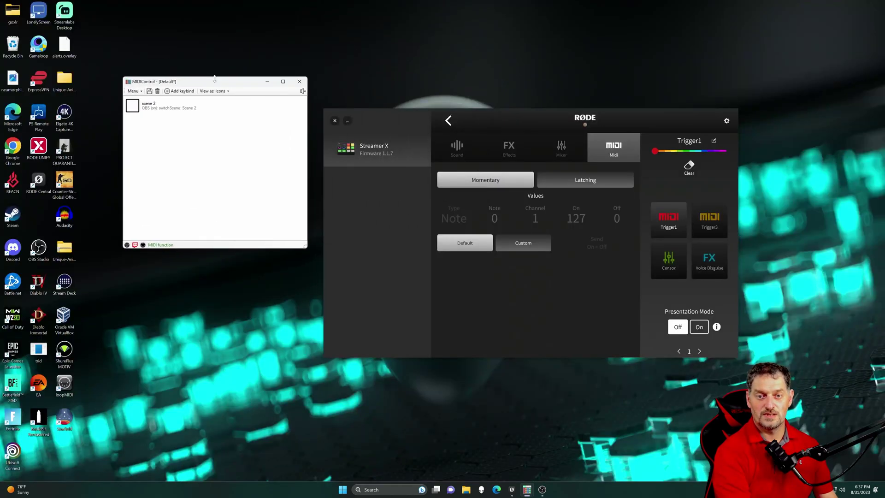
Maximize OBS, select Scene, enable preview, then switch to Scene 2 with the mapped pad (Ctrl+2)
click(542, 492)
click(619, 65)
click(11, 386)
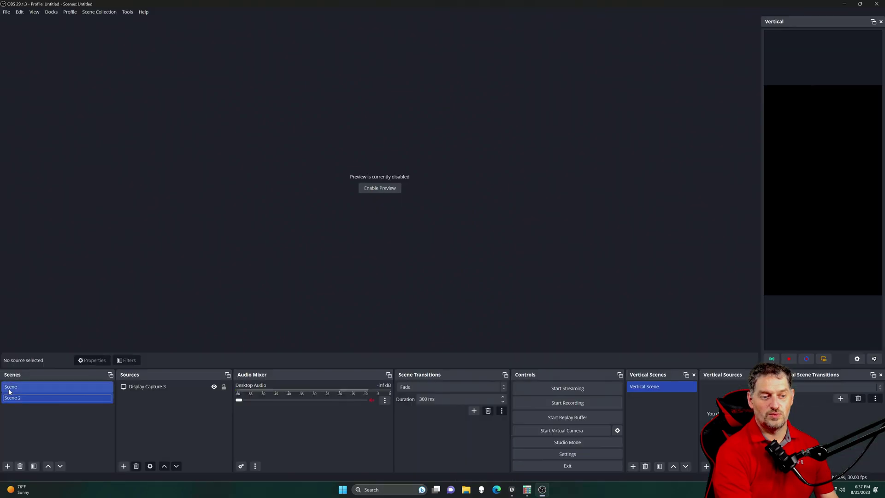
click(380, 187)
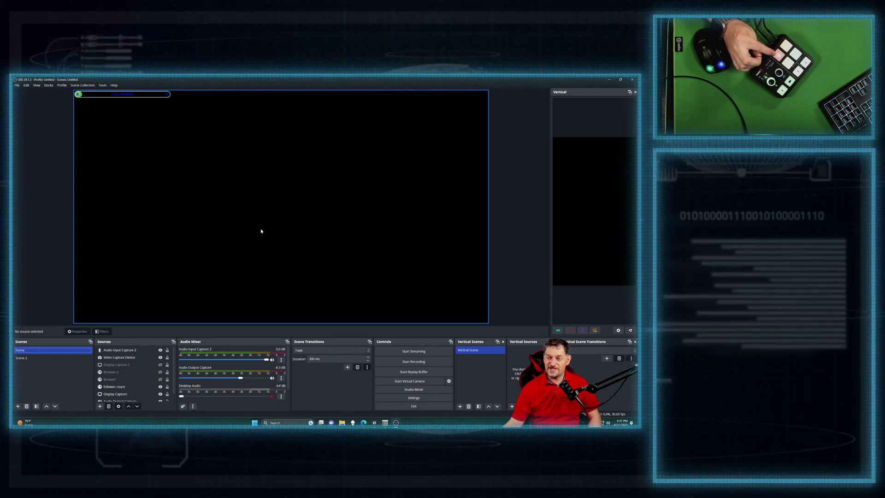
key(ctrl+2)
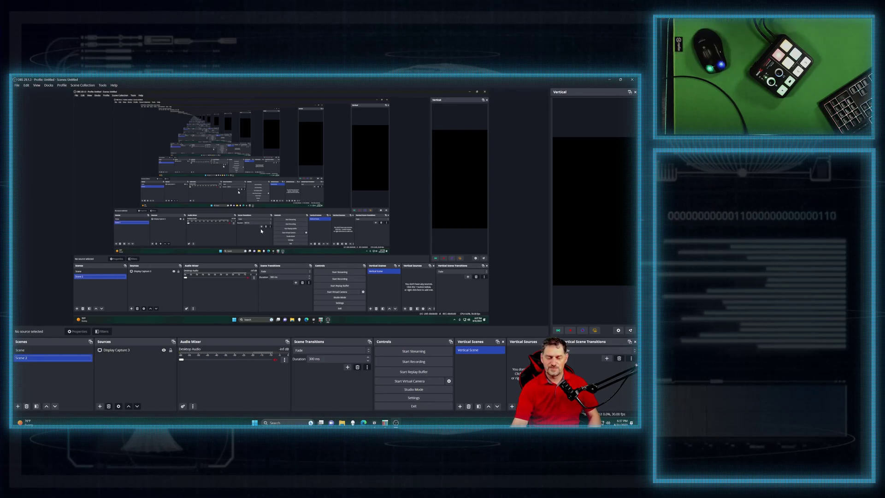
click(386, 424)
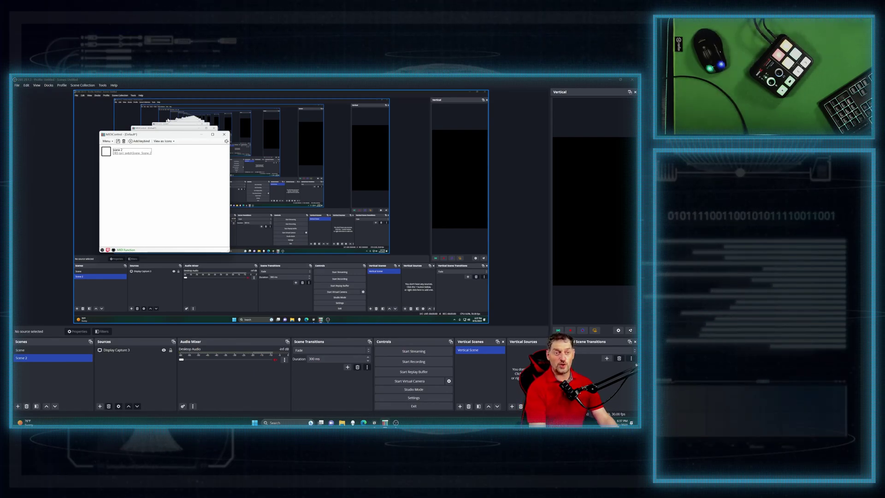
Add a keybind named 'scene 1' whose key press switches OBS to Scene
click(147, 141)
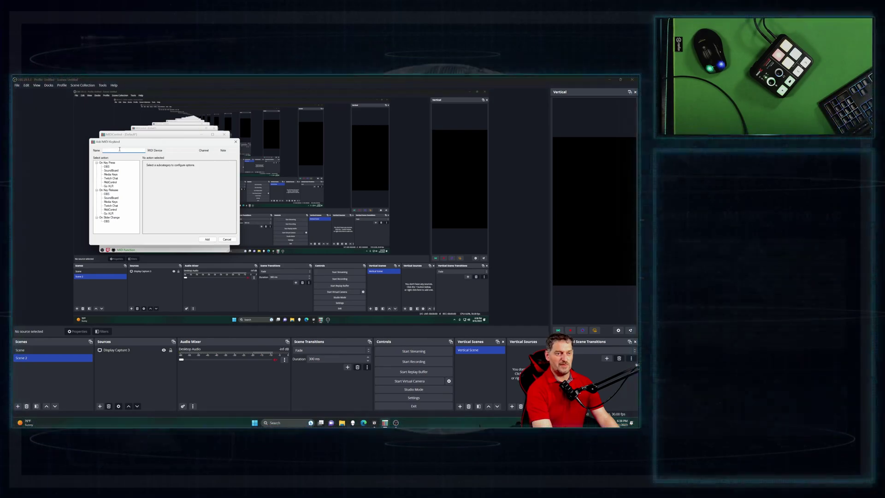
text(scene 1)
click(106, 167)
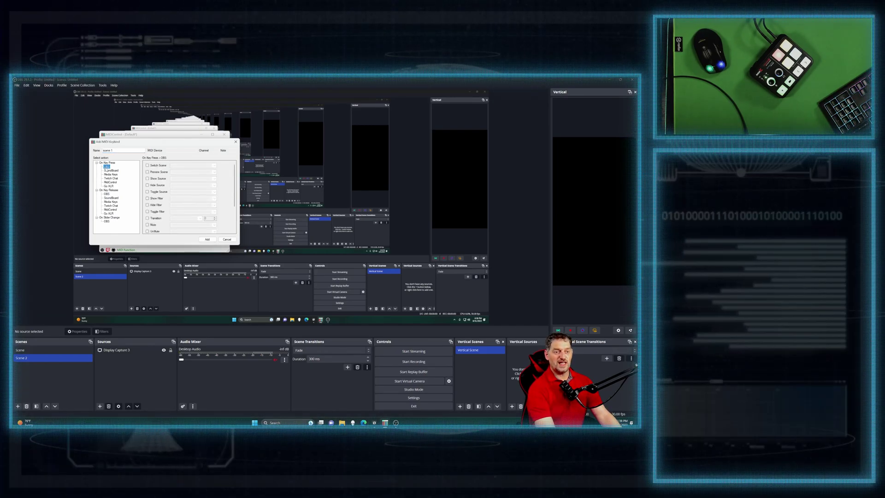
click(147, 165)
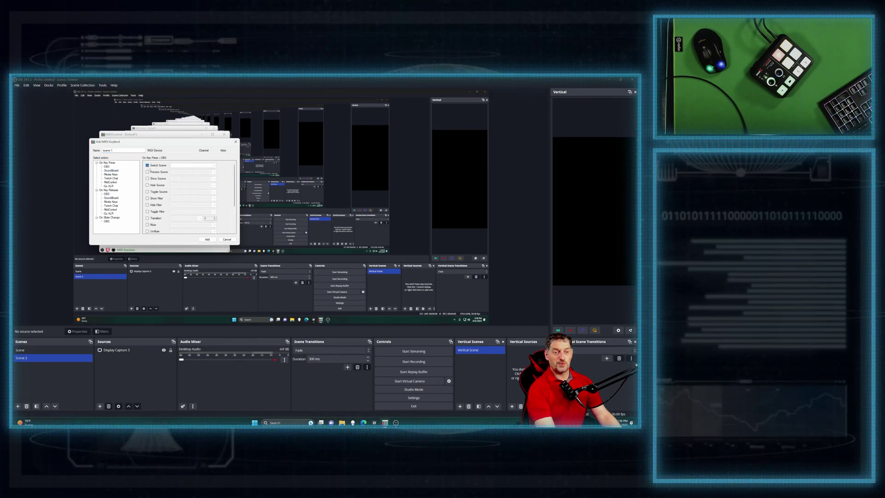
click(215, 165)
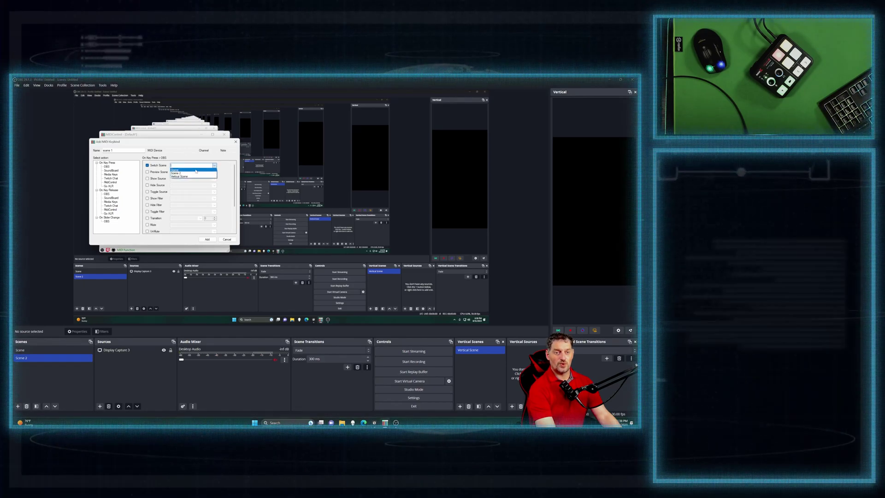
click(189, 172)
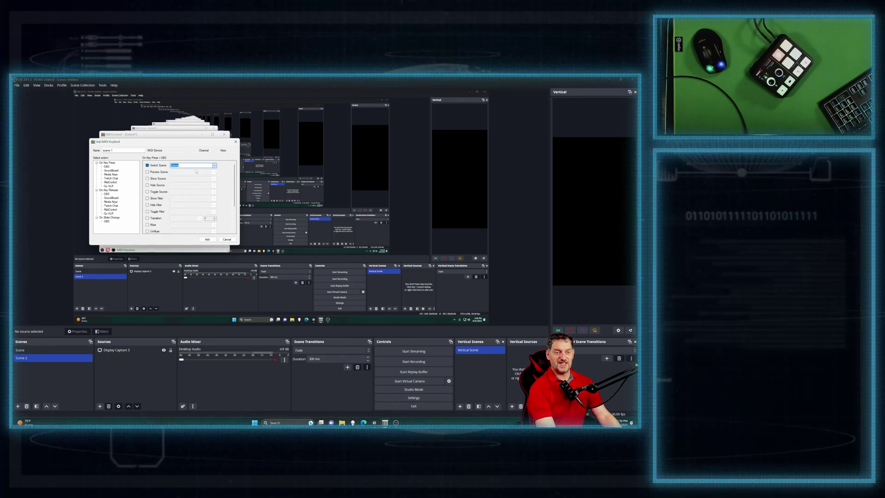
click(208, 240)
Reopen the scene 1 keybind with Edit... and save it again
click(180, 152)
right_click(179, 153)
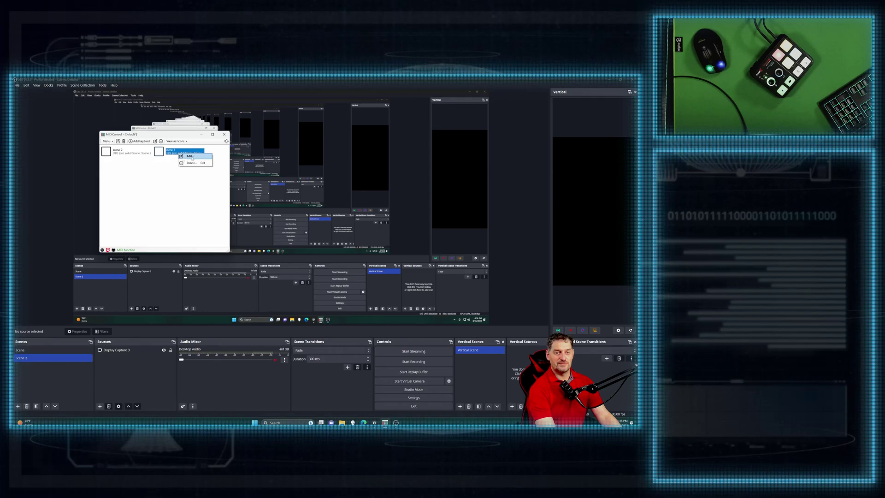
click(190, 156)
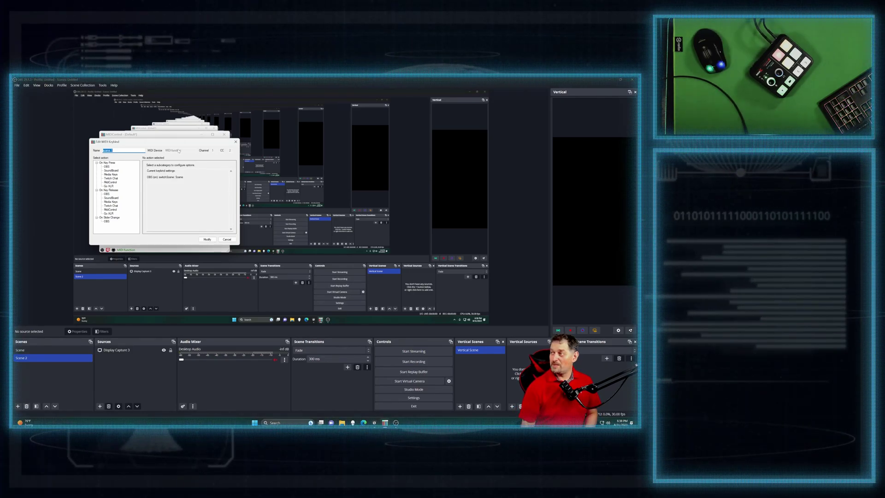
click(207, 241)
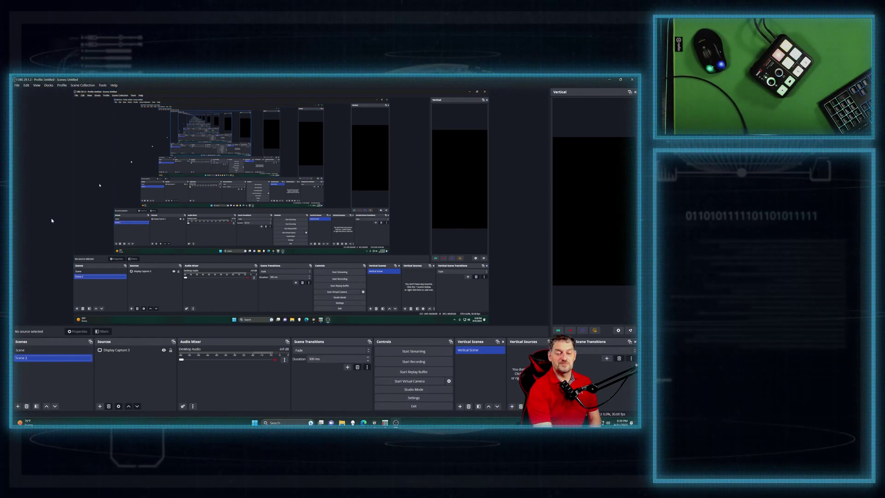
Start another keybind in MIDIControl and show the On Slider Change > OBS actions
click(385, 423)
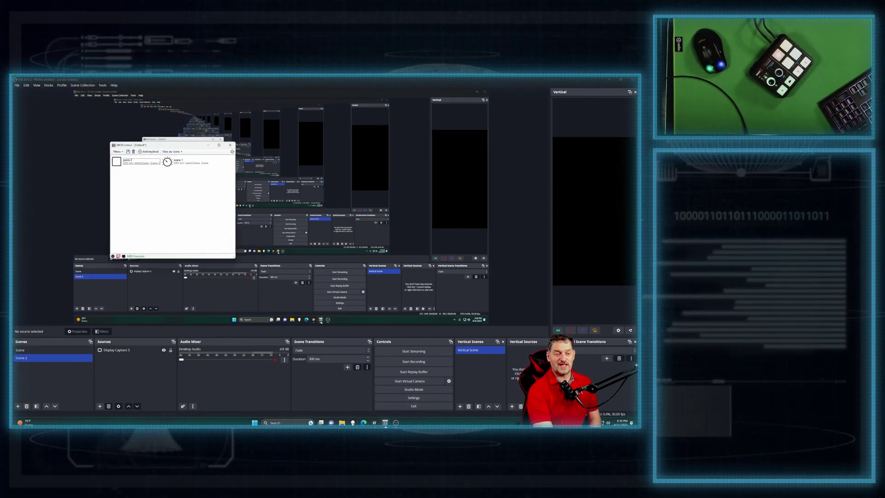
click(112, 142)
click(112, 142)
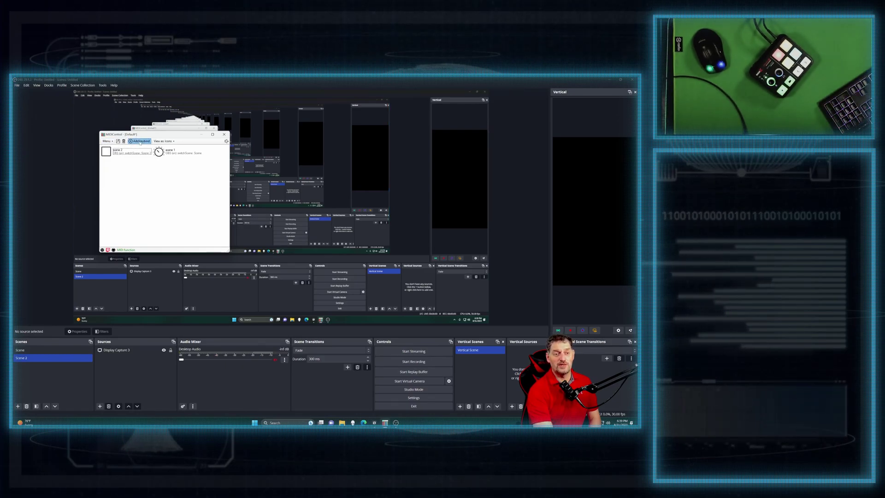
click(140, 141)
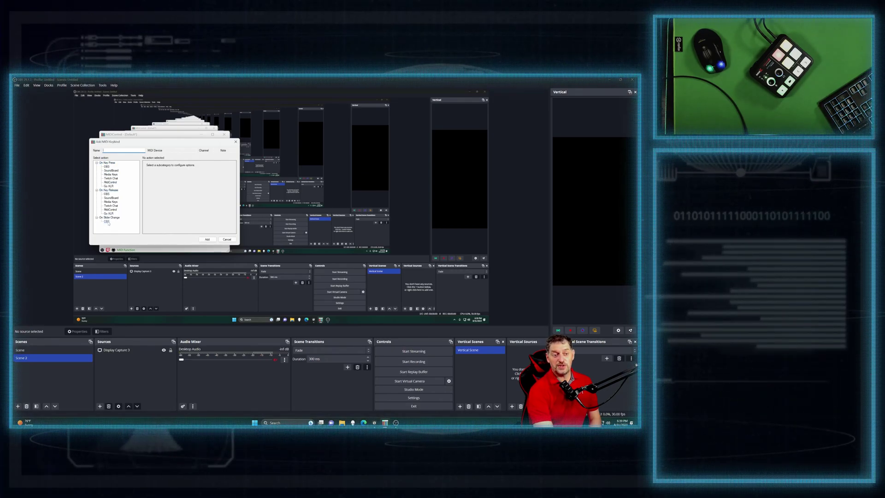
click(106, 221)
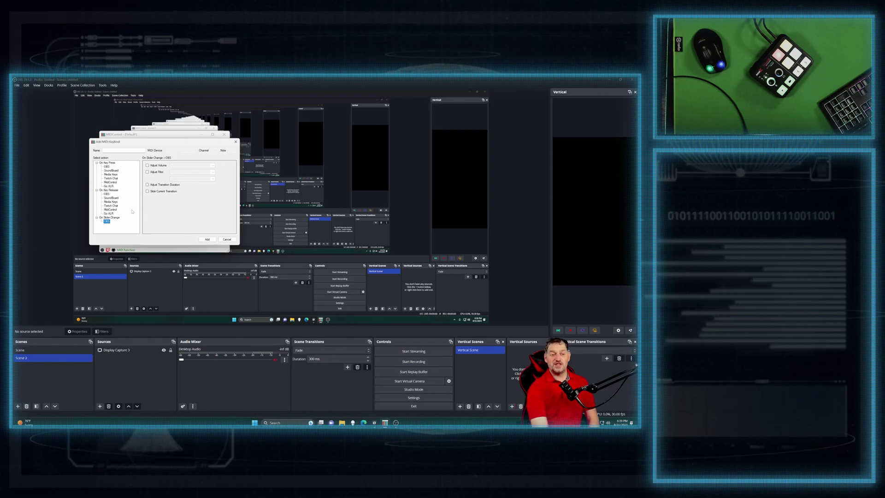
Browse the On Key Press actions for Go XLR, MidiControl, Media Keys and SoundBoard
click(109, 186)
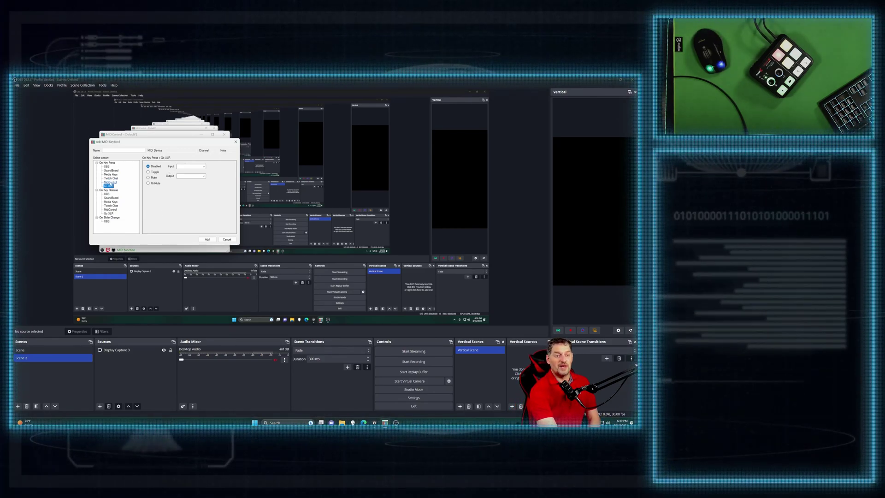
click(110, 183)
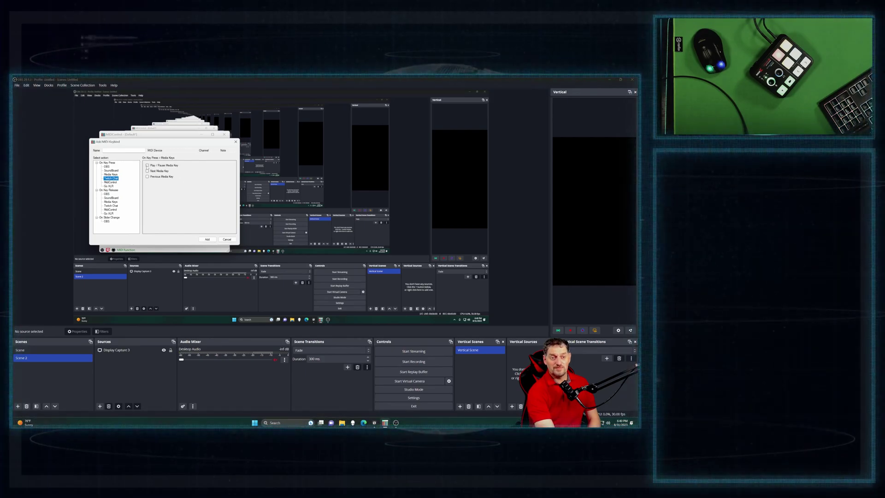
click(115, 176)
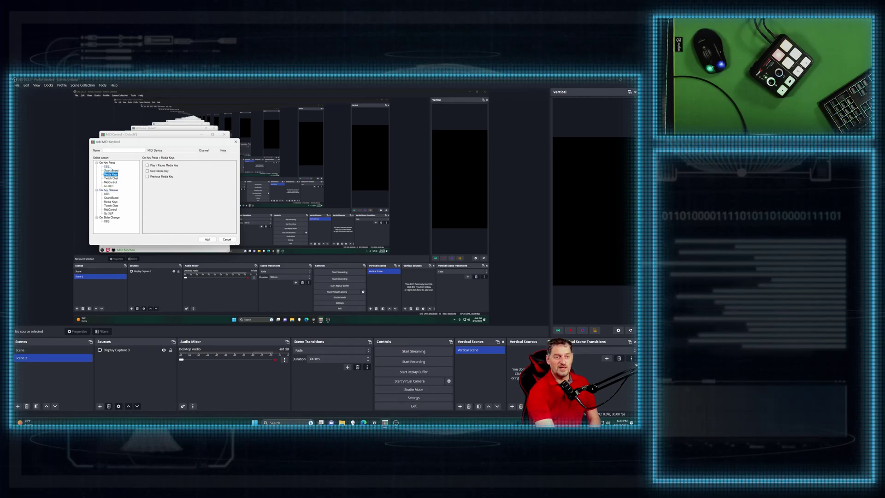
click(111, 171)
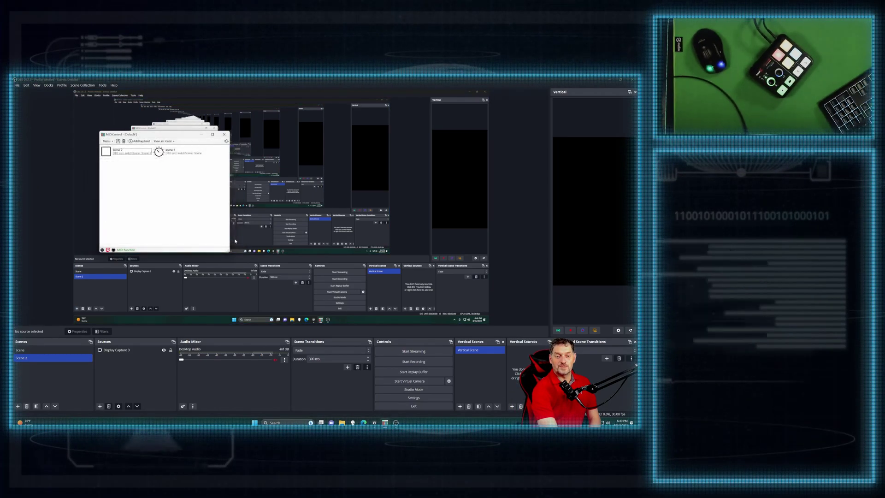
click(227, 239)
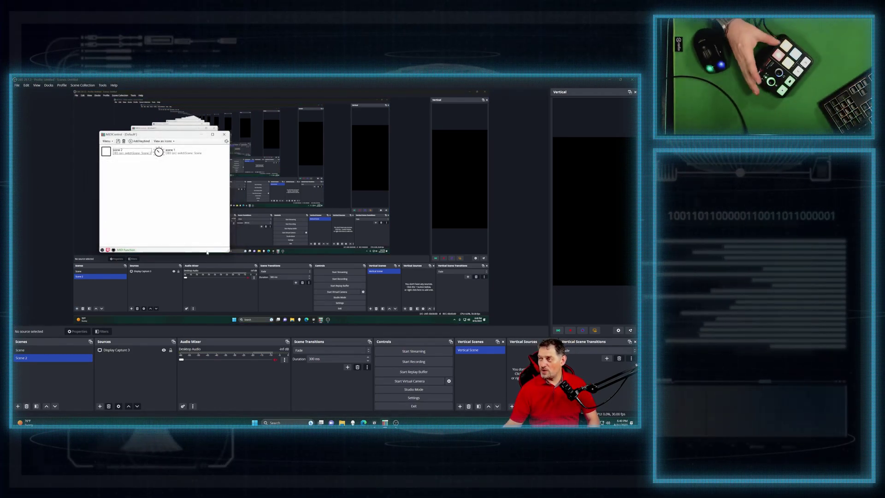